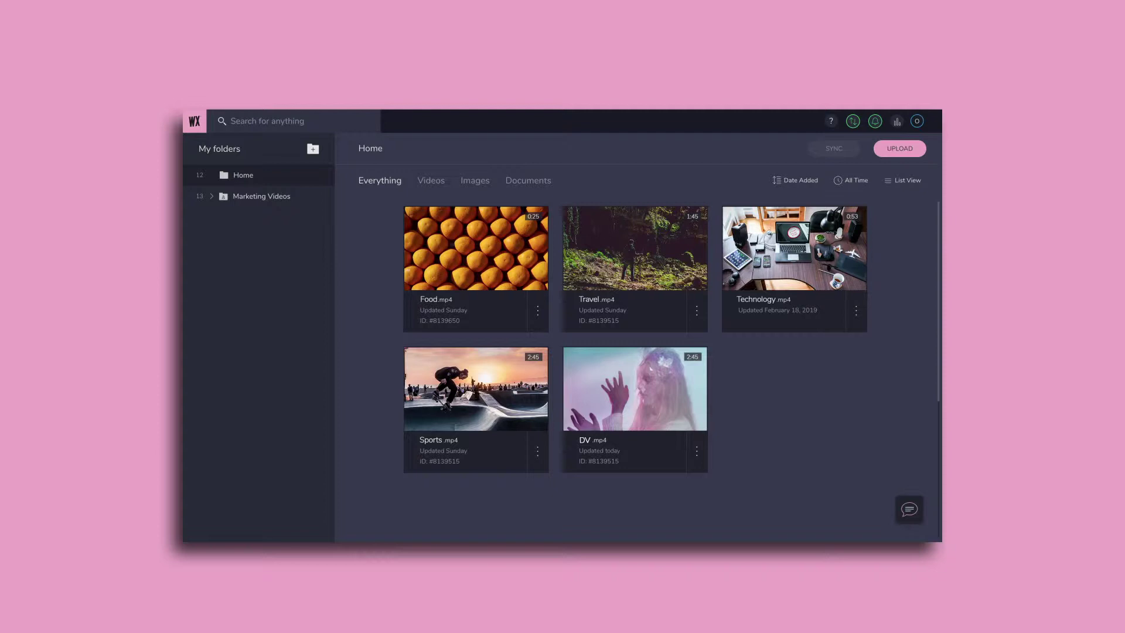
Open the DV video and, at 00:00:11:06, add a hotspot around the man's face tagged Face
click(640, 412)
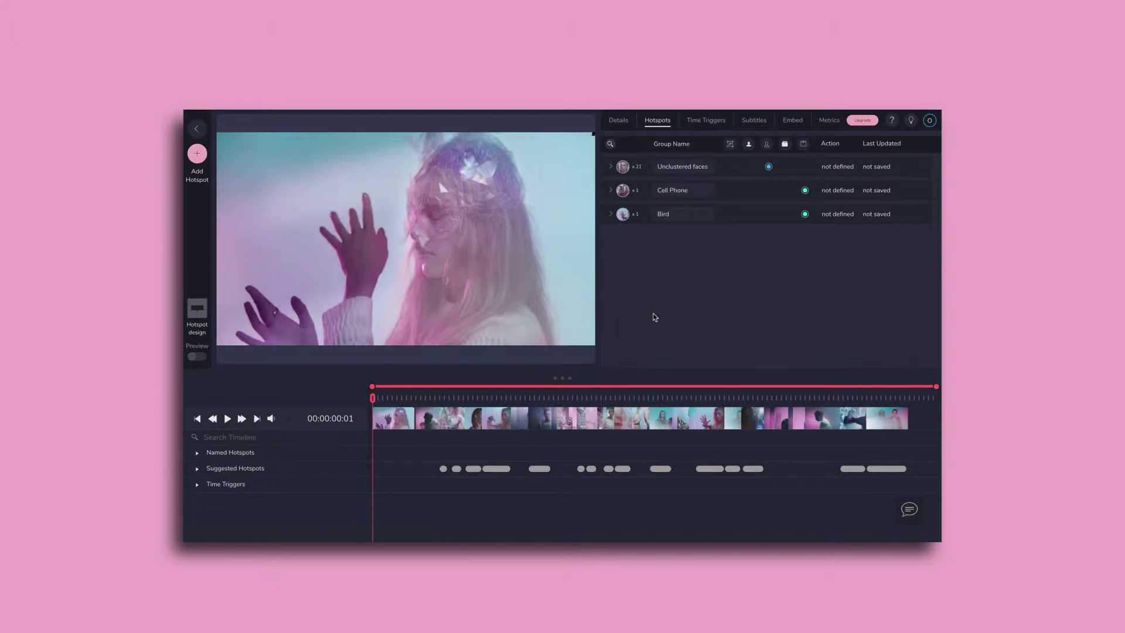
drag(373, 399, 479, 410)
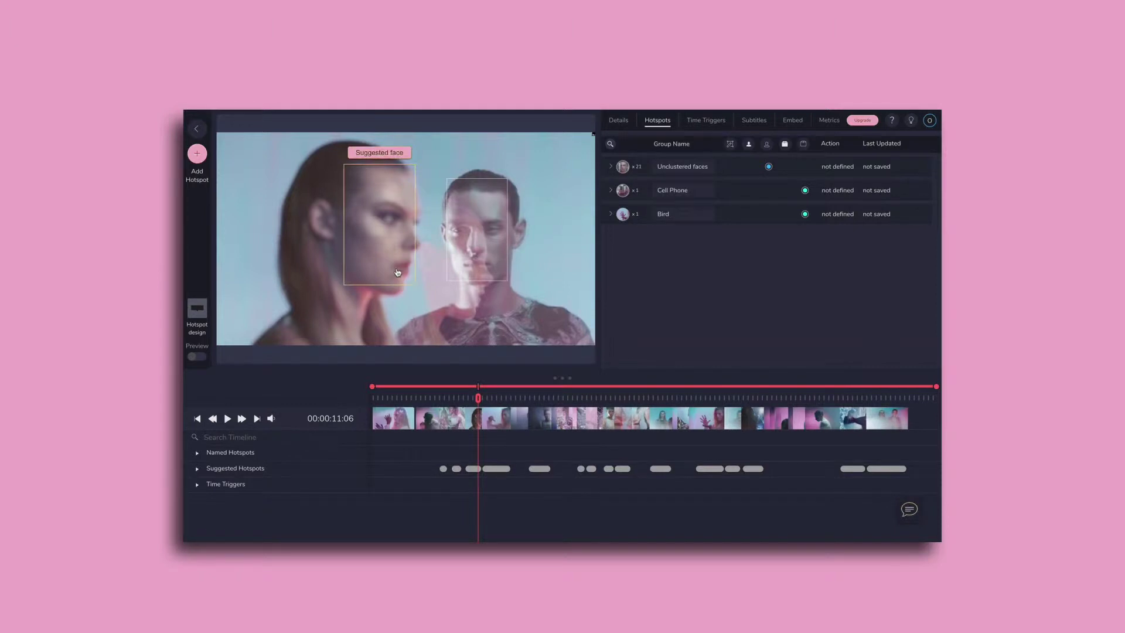
click(197, 154)
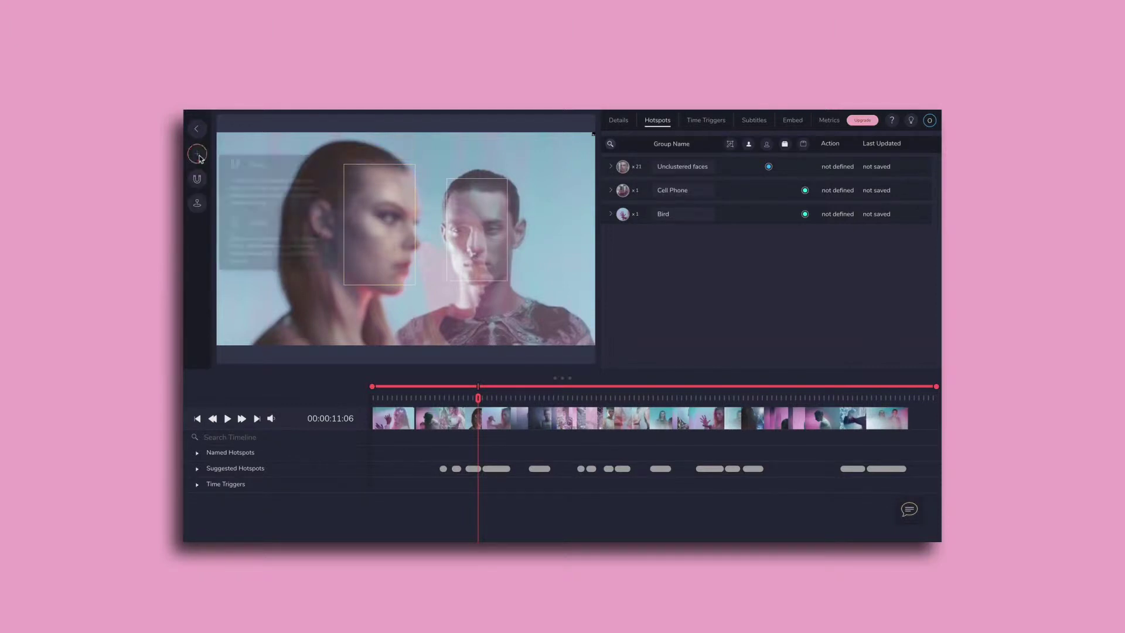
click(294, 164)
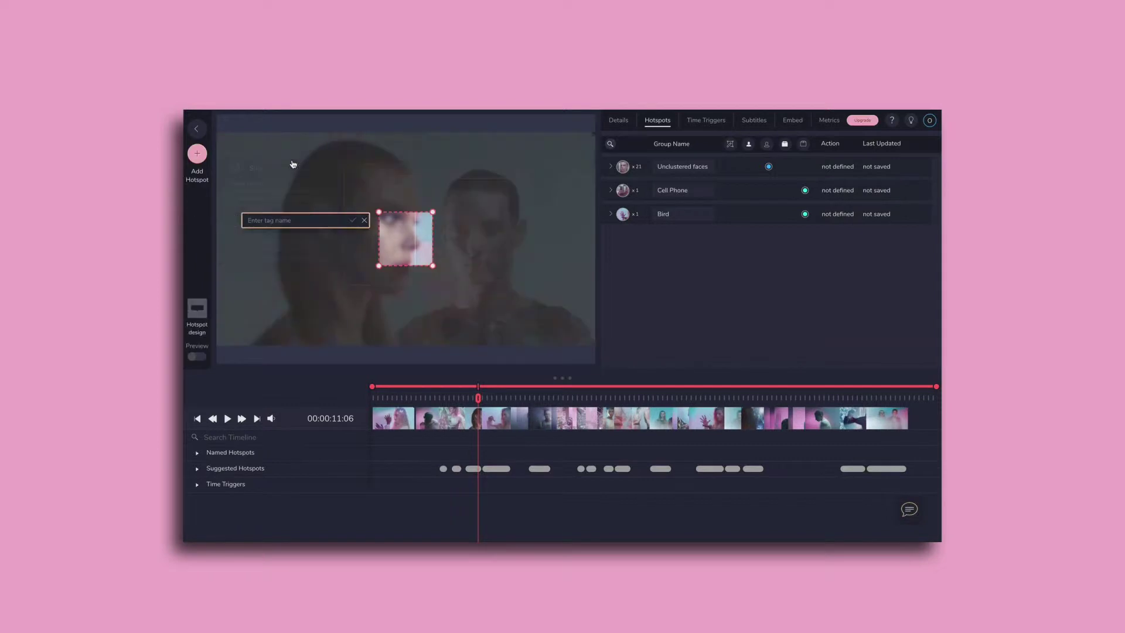
drag(430, 238, 513, 285)
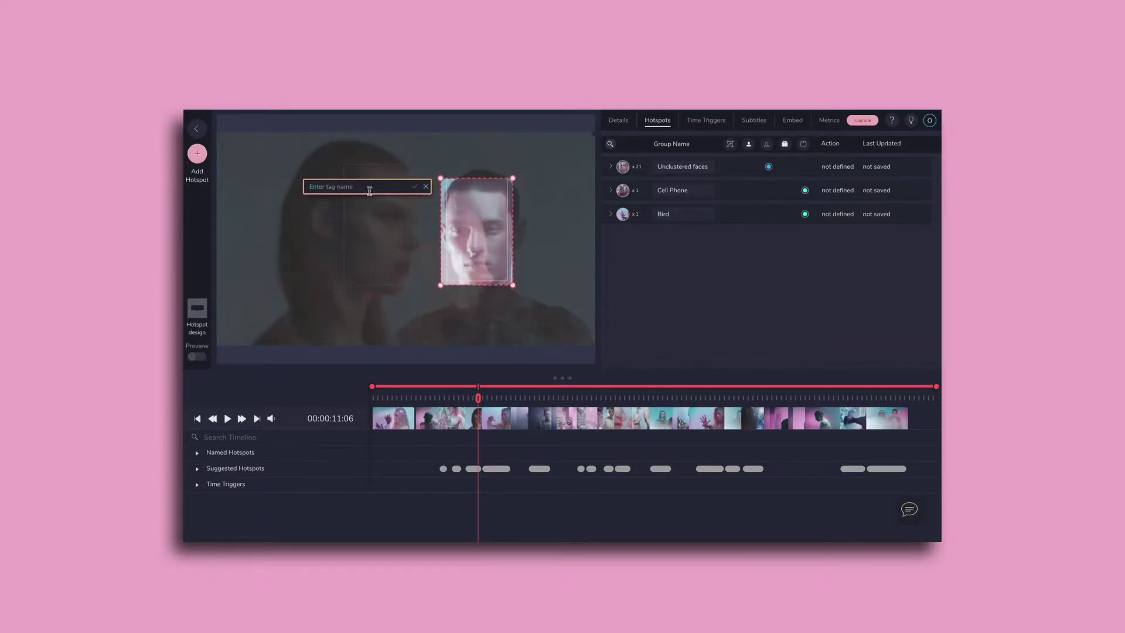
text(Face)
click(413, 186)
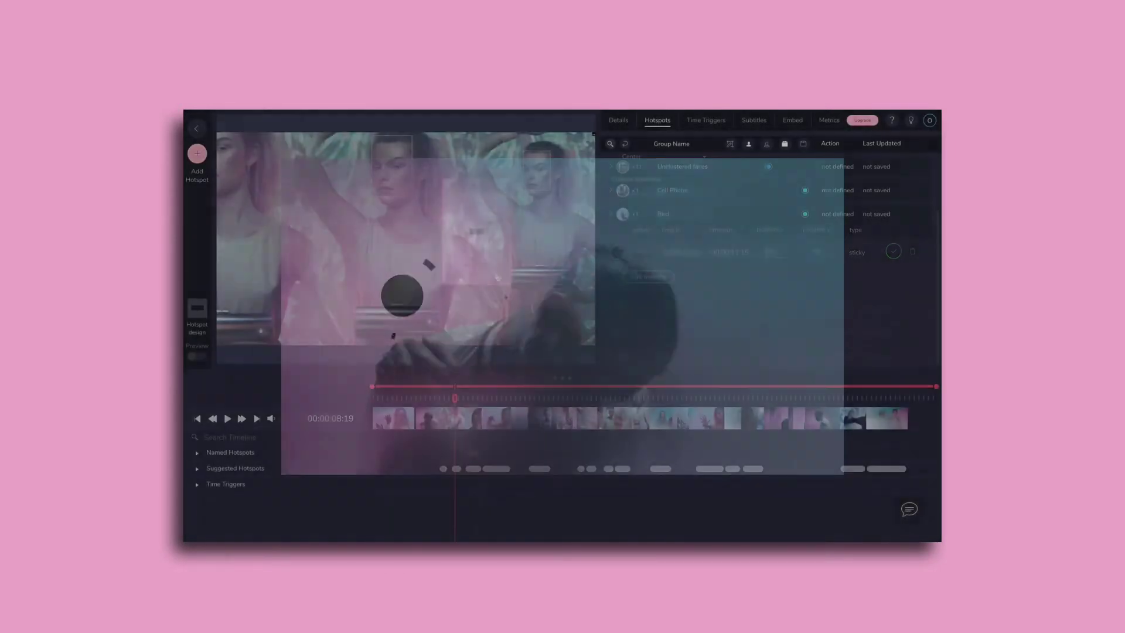
Add a hotspot around the purse of the rightmost woman at 00:00:08:19 and tag it Purse
click(197, 153)
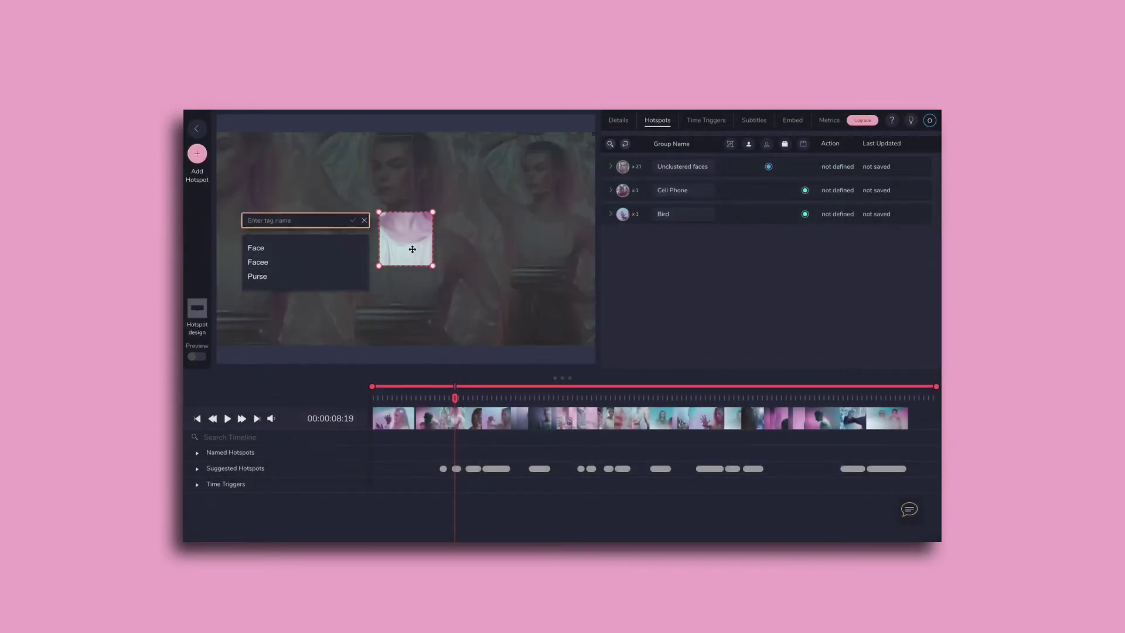
drag(412, 249, 579, 307)
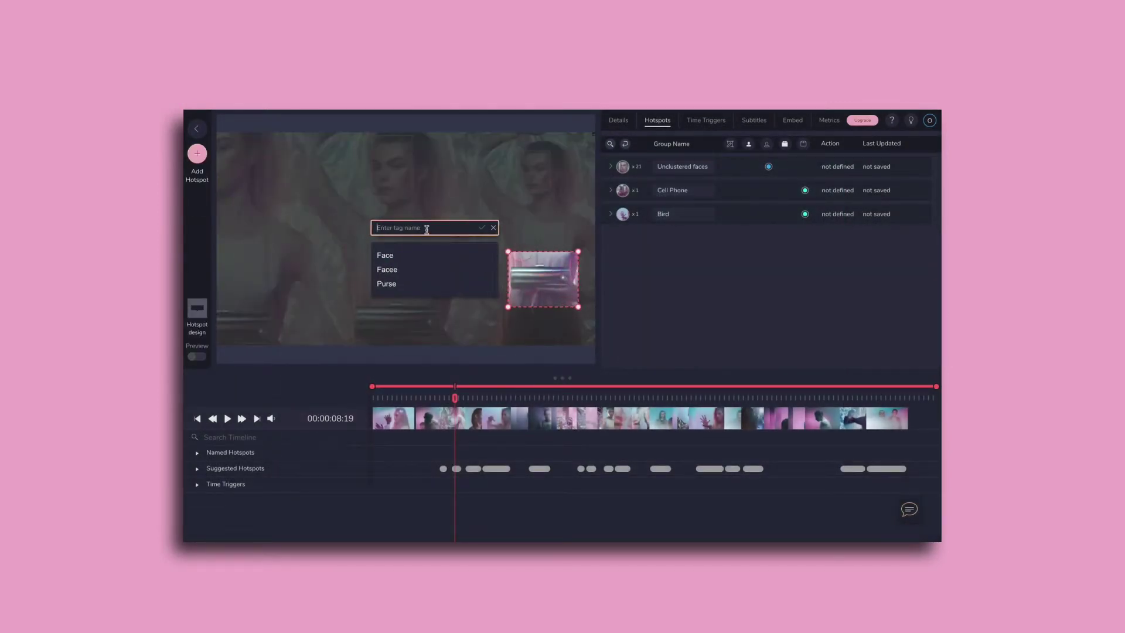
text(Purse)
click(481, 259)
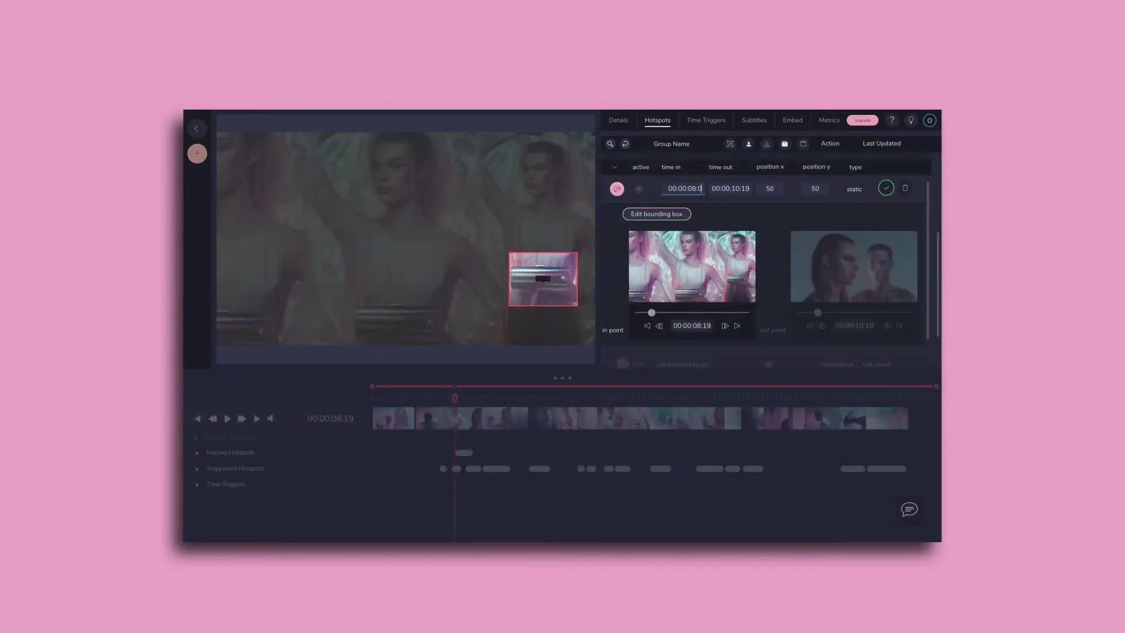
Set the Purse hotspot's time in to 00:00:08:00 and time out to 00:00:11:00, and save it
text(0)
key(Tab)
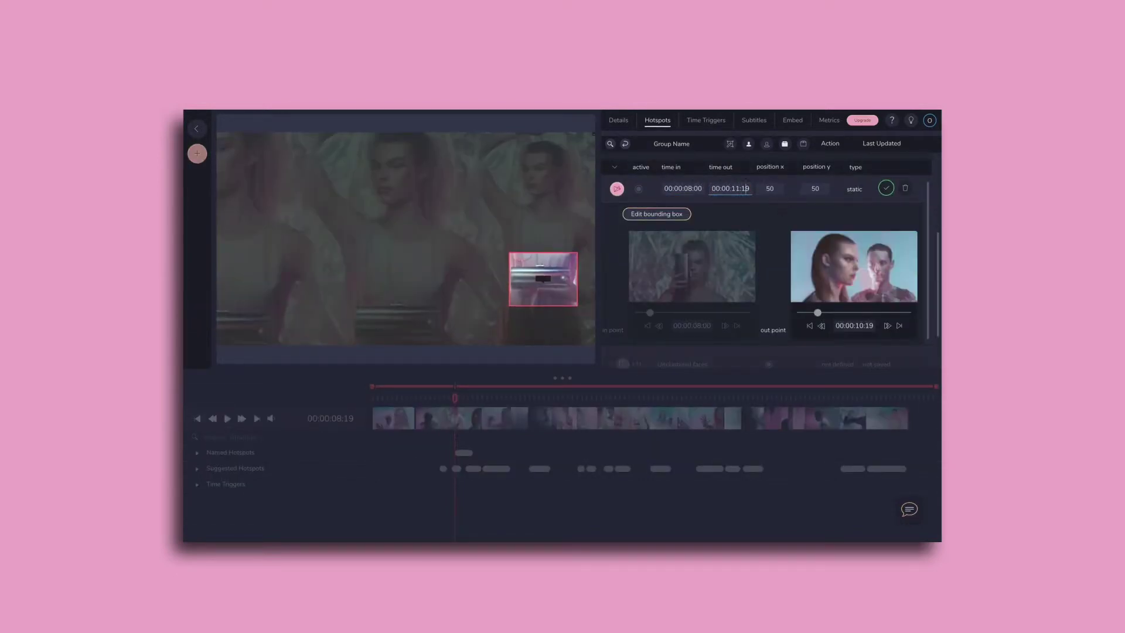
click(886, 188)
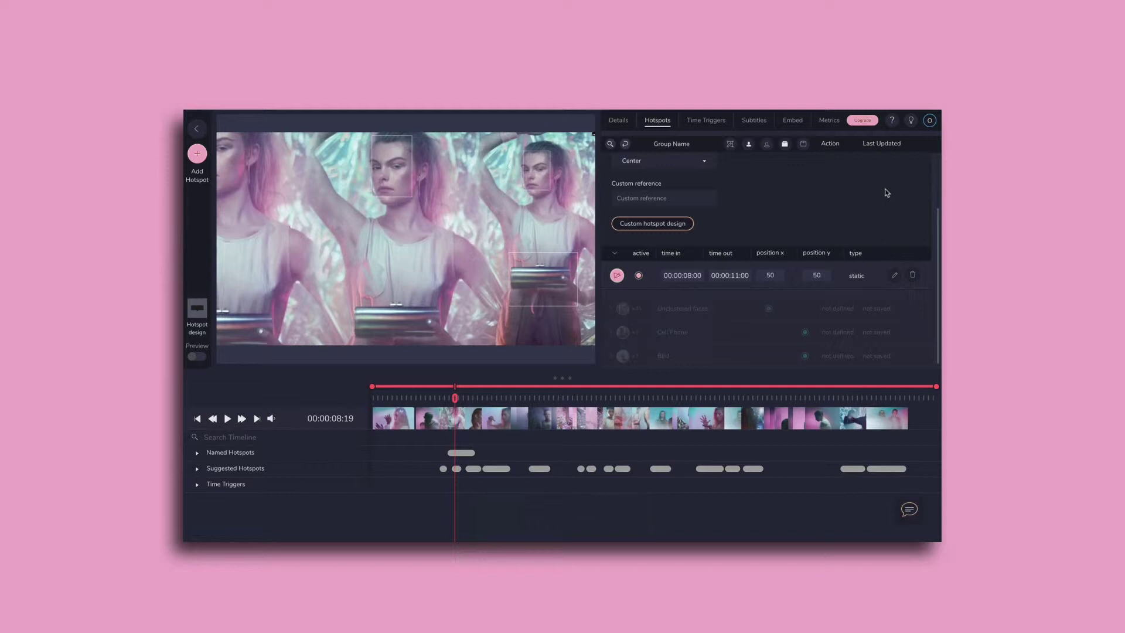
Try the go to link and jump to point in video actions for the Purse hotspot, then return to open overlay
scroll(762, 179, up, 2)
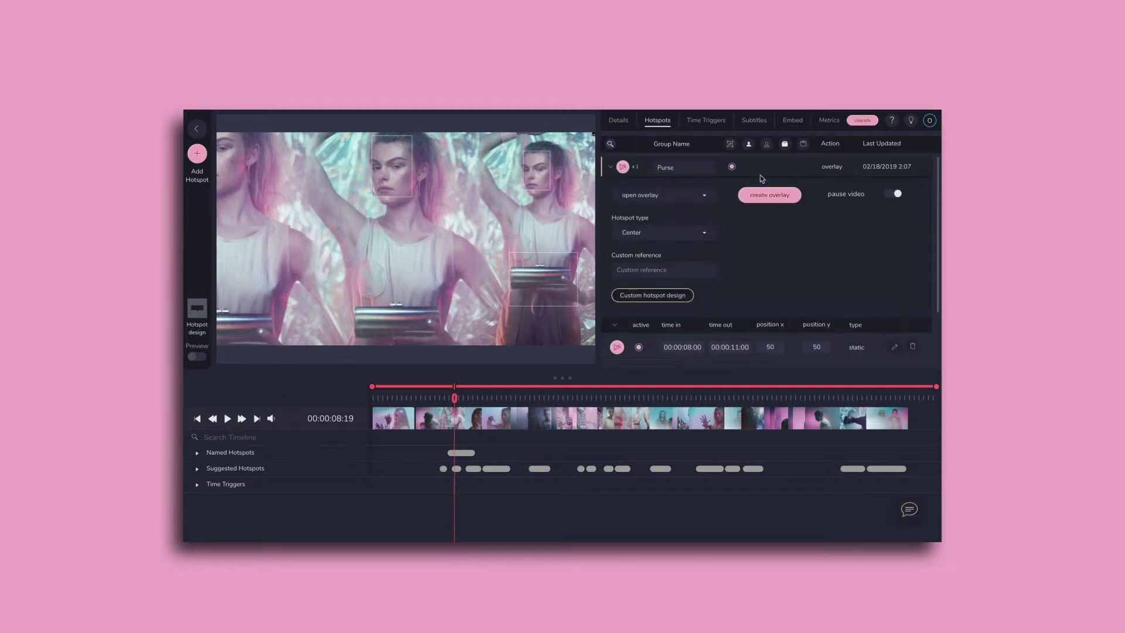
click(674, 198)
click(671, 237)
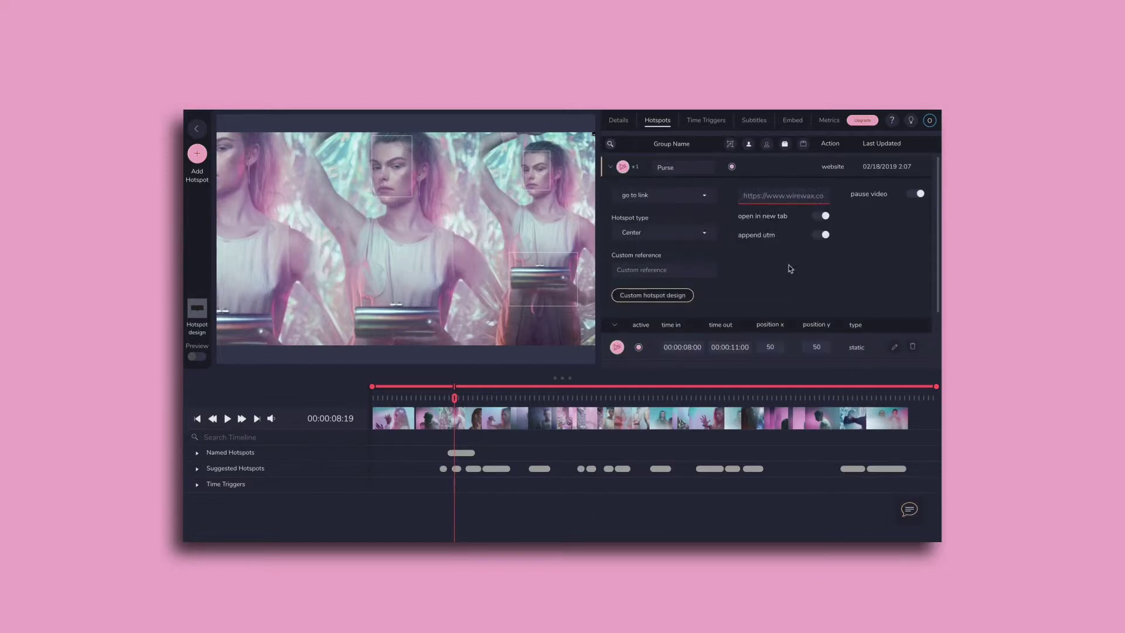
click(698, 202)
click(689, 256)
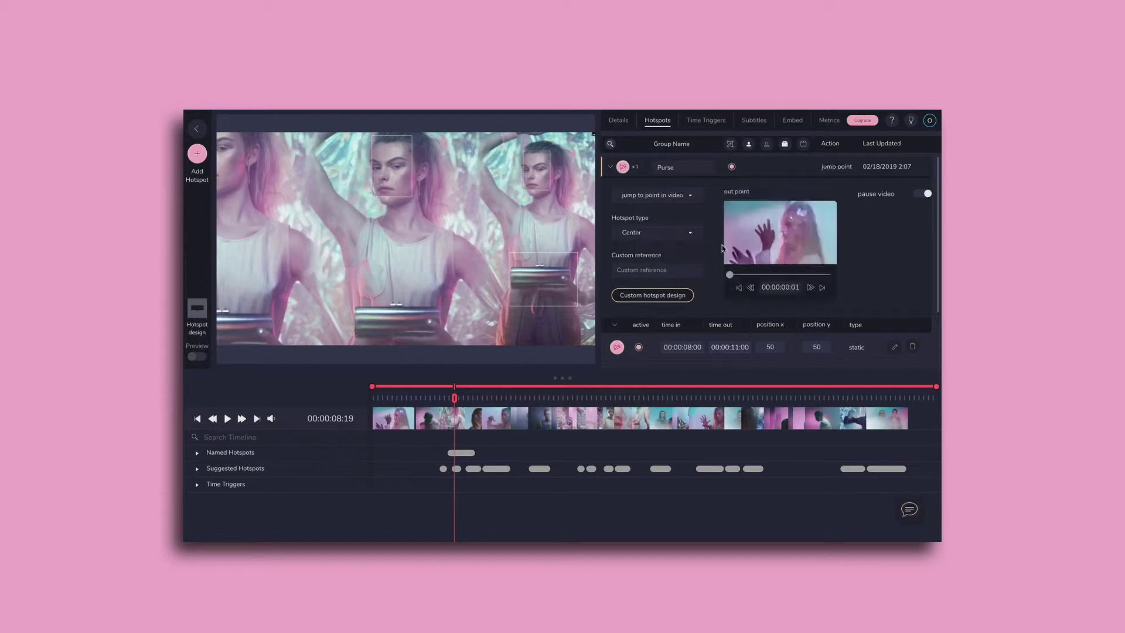
click(685, 199)
click(671, 226)
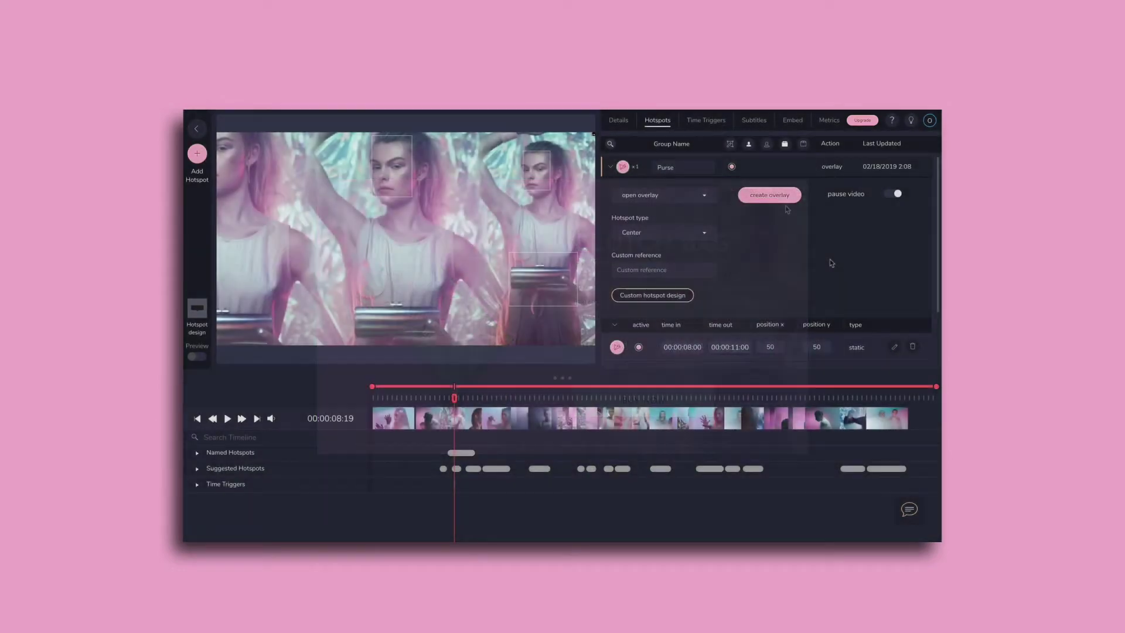
Create an overlay for the Purse hotspot and replace its panels with the Blank template
click(773, 191)
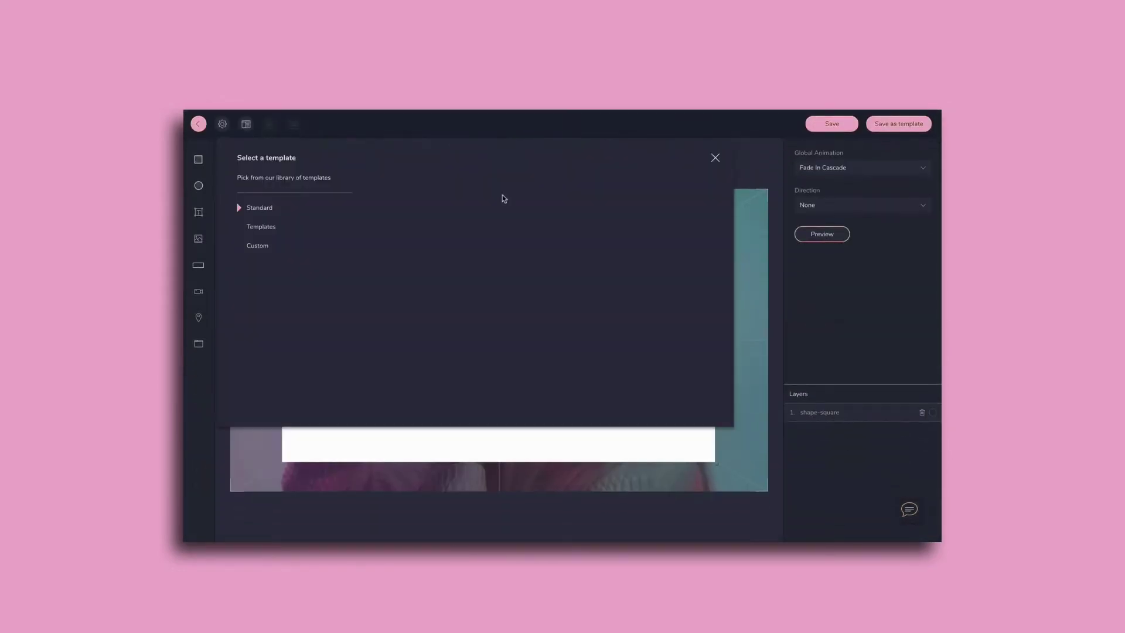
scroll(583, 310, down, 5)
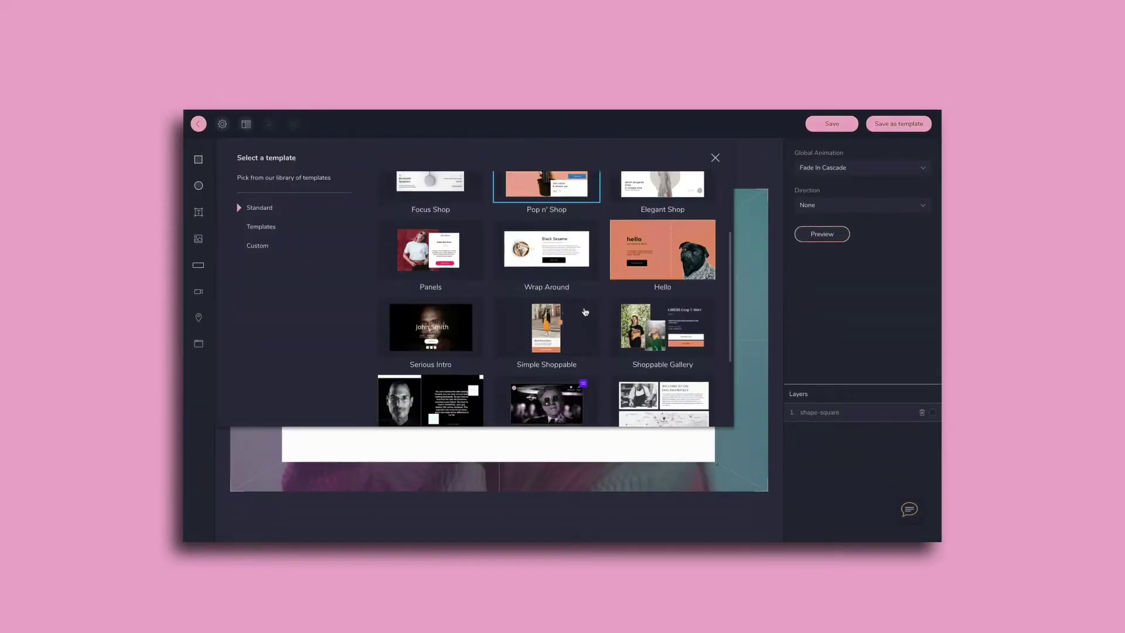
click(466, 359)
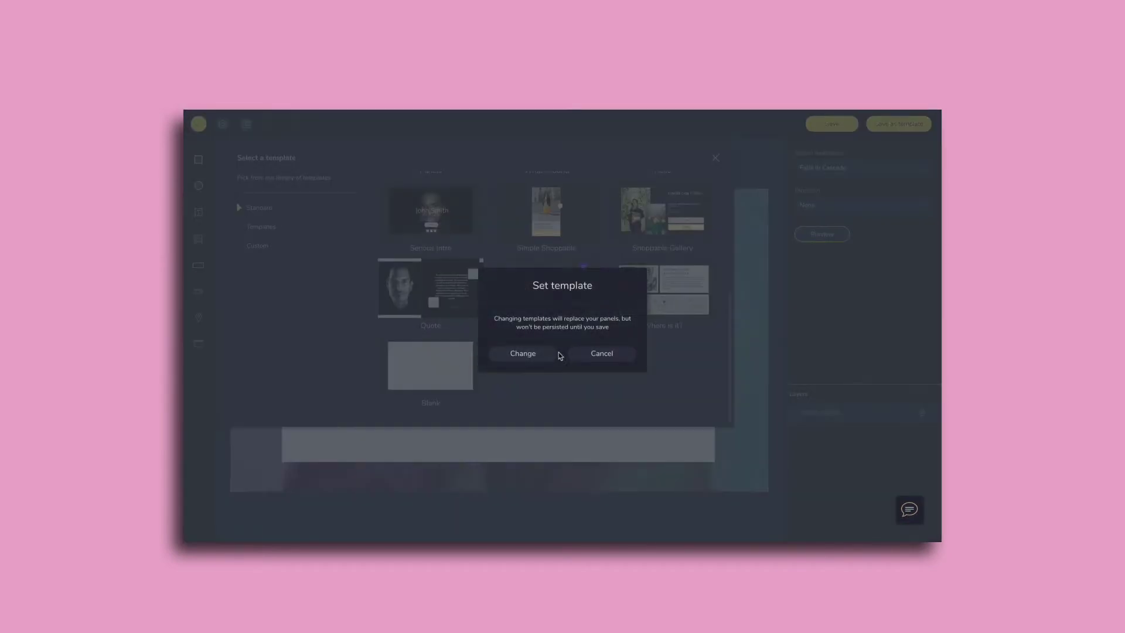
click(544, 355)
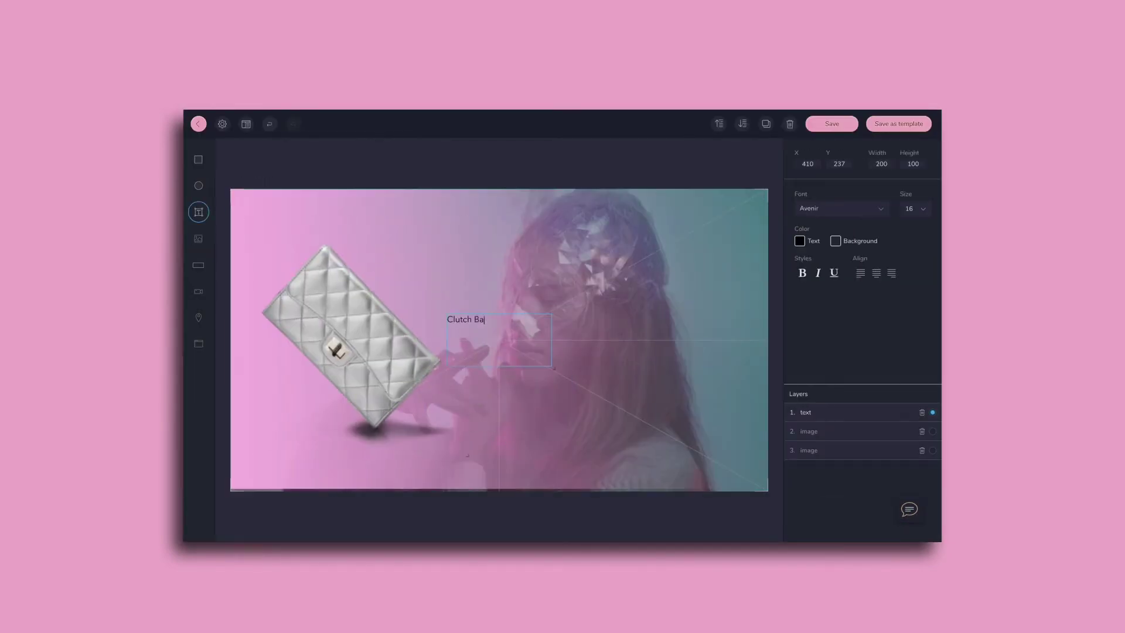
Finish the Clutch Bag title in the Josefin Sans font and enter SILVER as the subtitle beneath it
text(g)
click(841, 208)
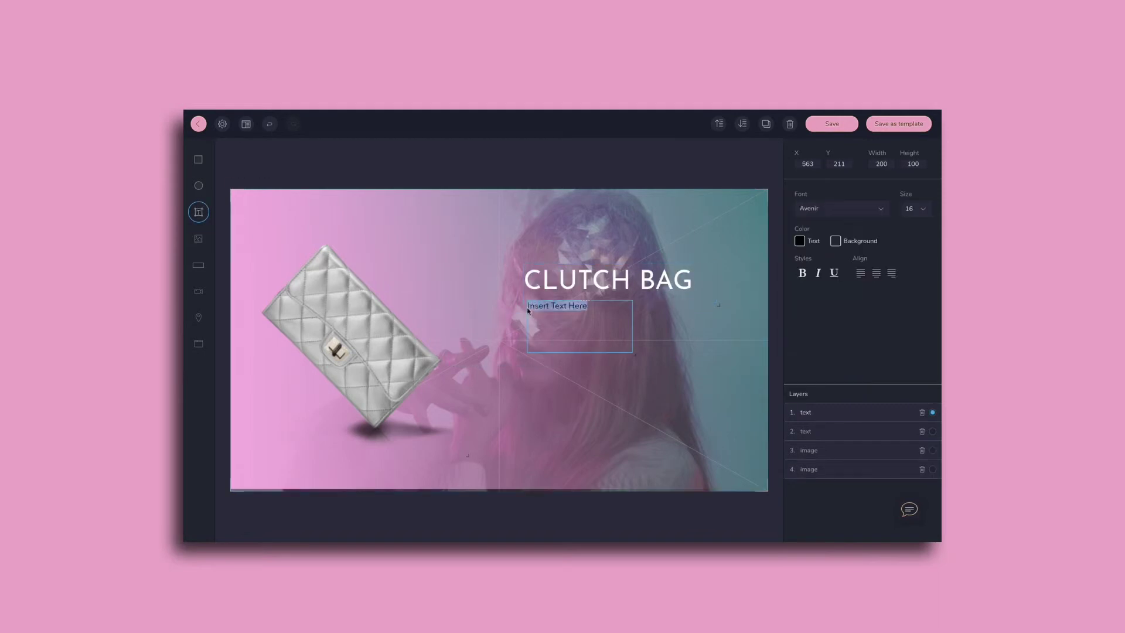
text(SILVER)
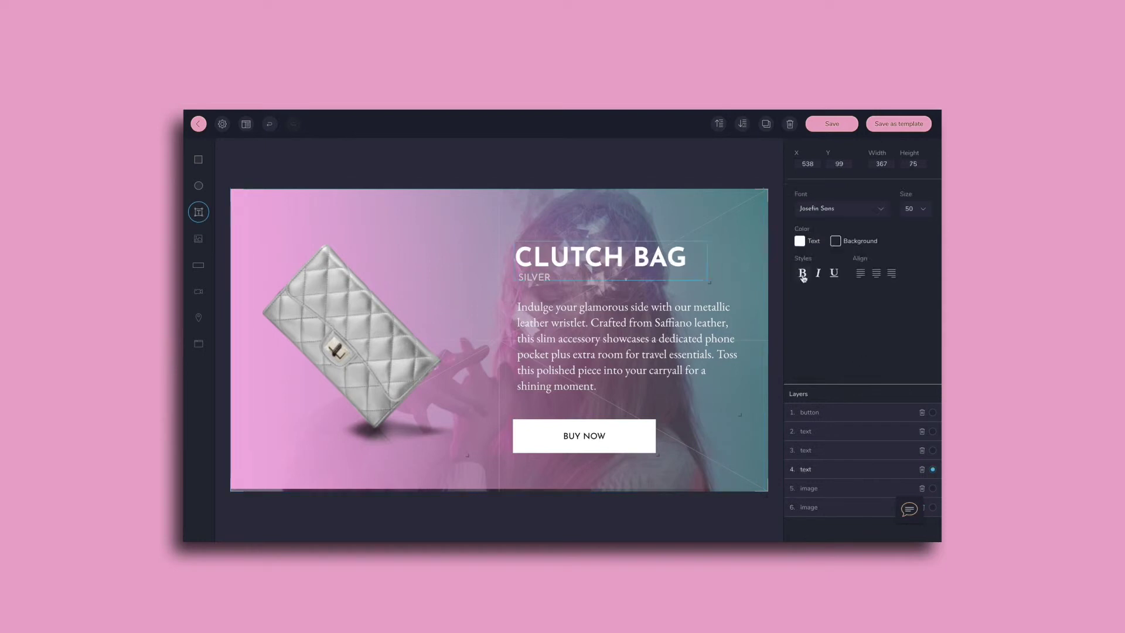
Preview the overlay's Fade In Cascade animation with no direction set
click(718, 442)
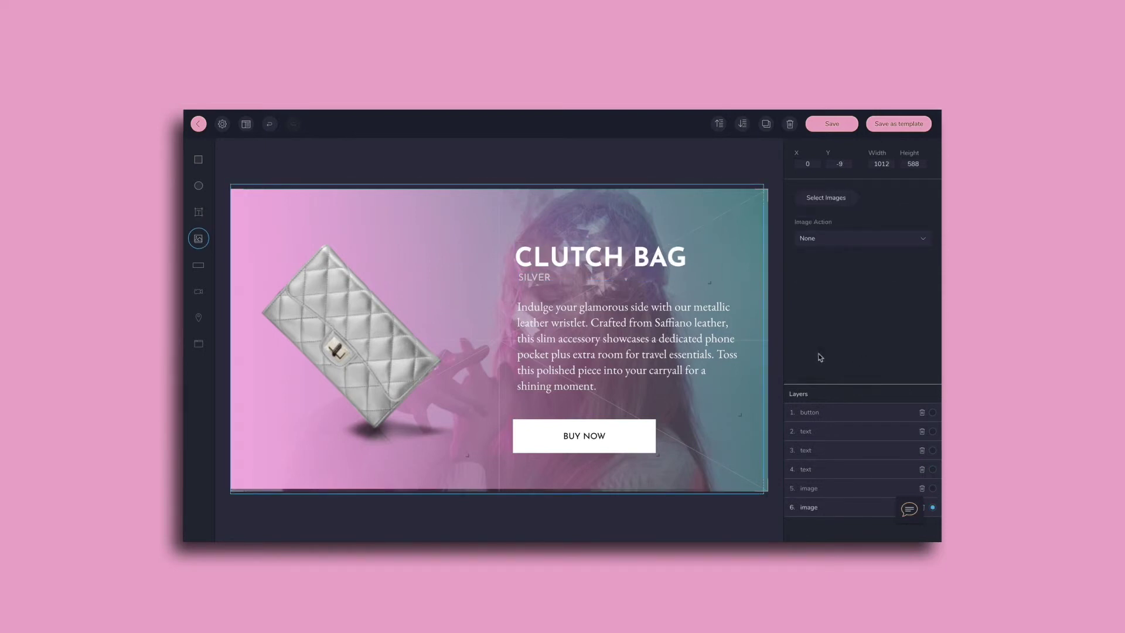
click(854, 322)
click(825, 234)
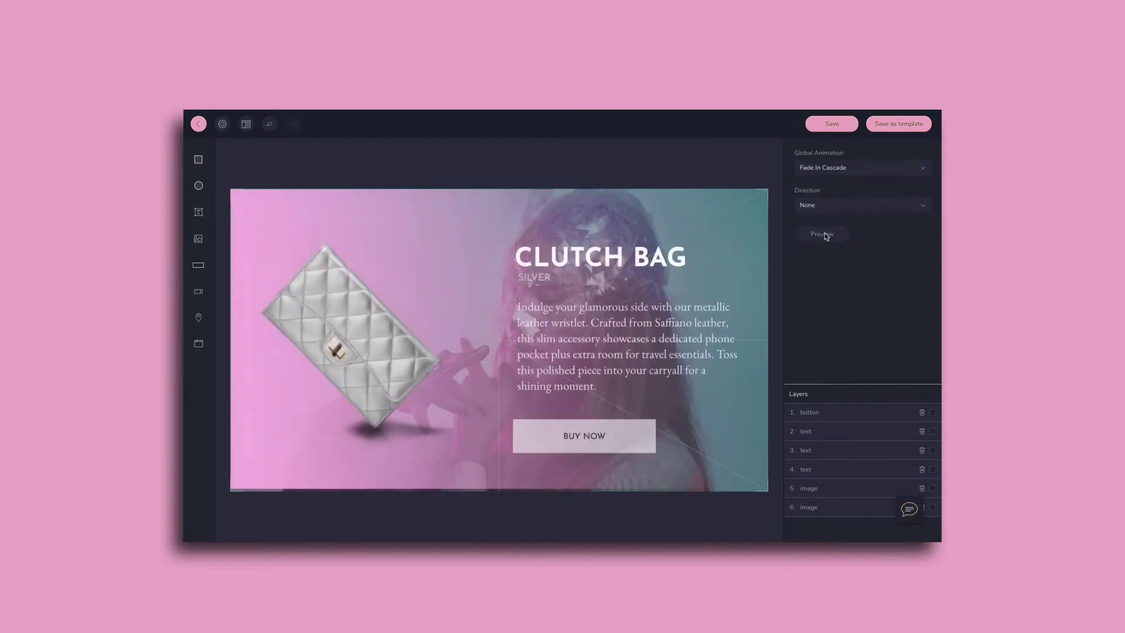
Try the overlay animation direction From Left and then From Top, previewing each
click(844, 205)
click(835, 230)
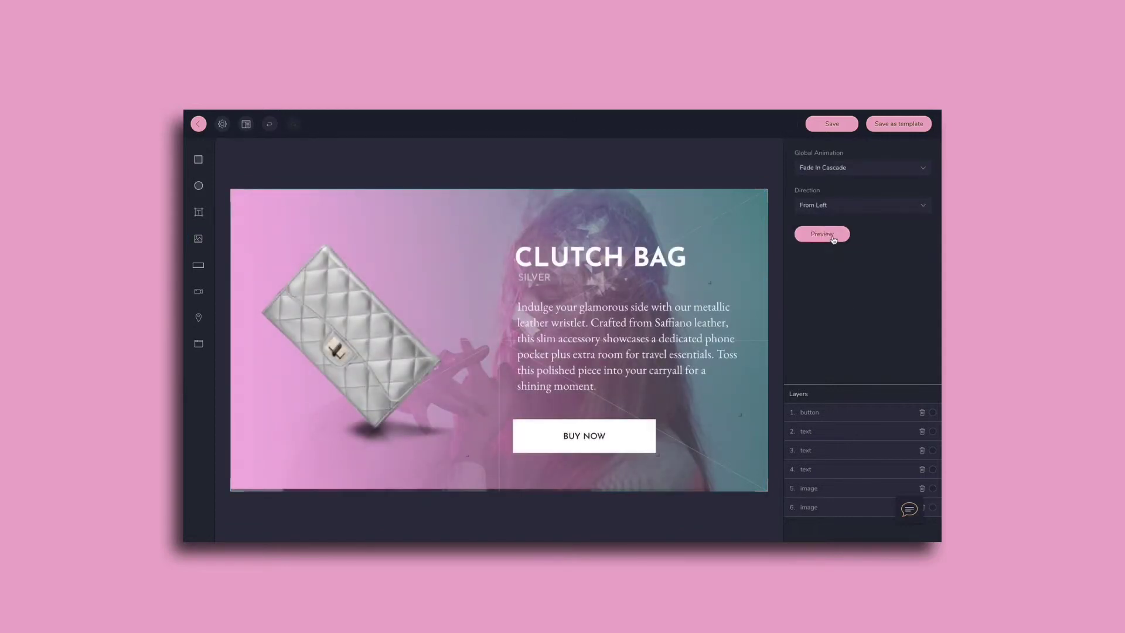
click(834, 240)
click(829, 207)
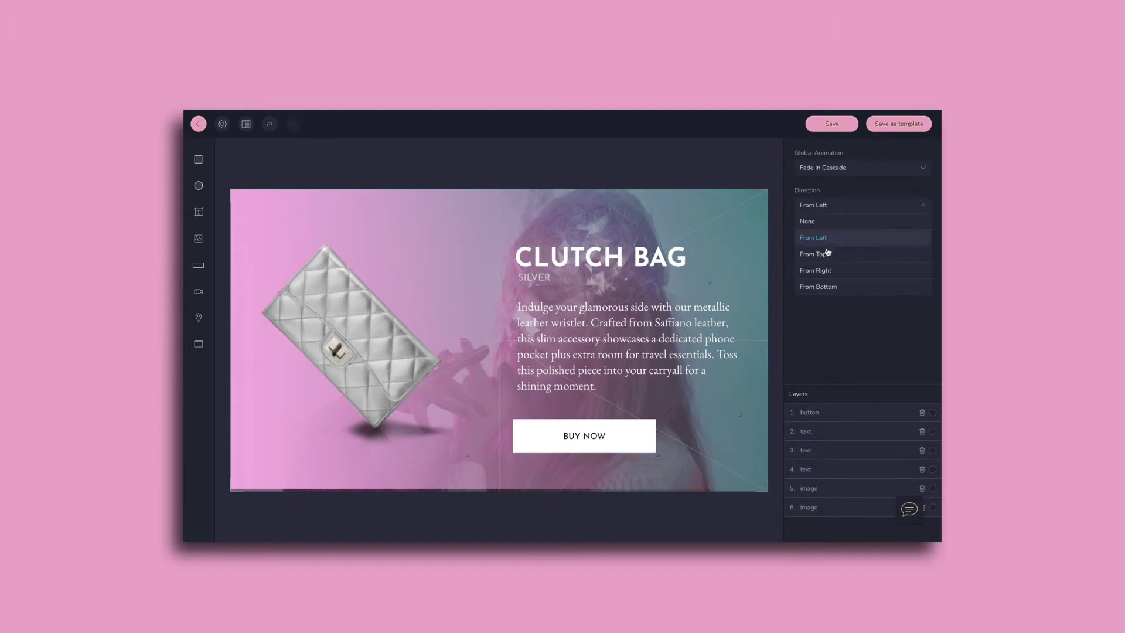
click(828, 253)
click(829, 231)
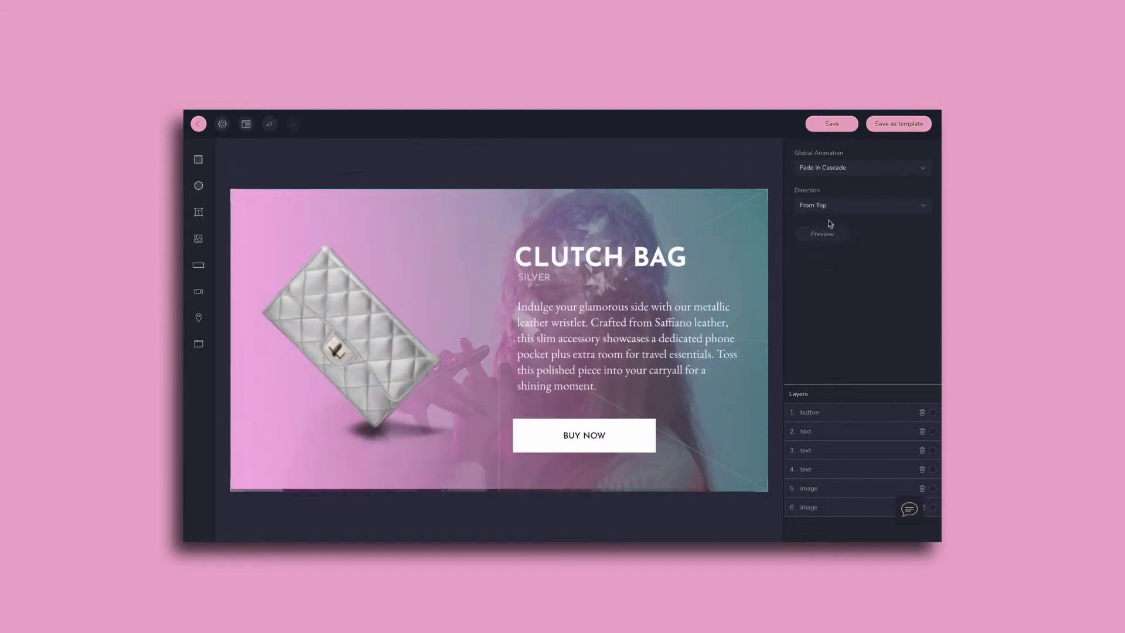
Set the overlay animation direction to From Right and preview it
click(832, 208)
click(829, 270)
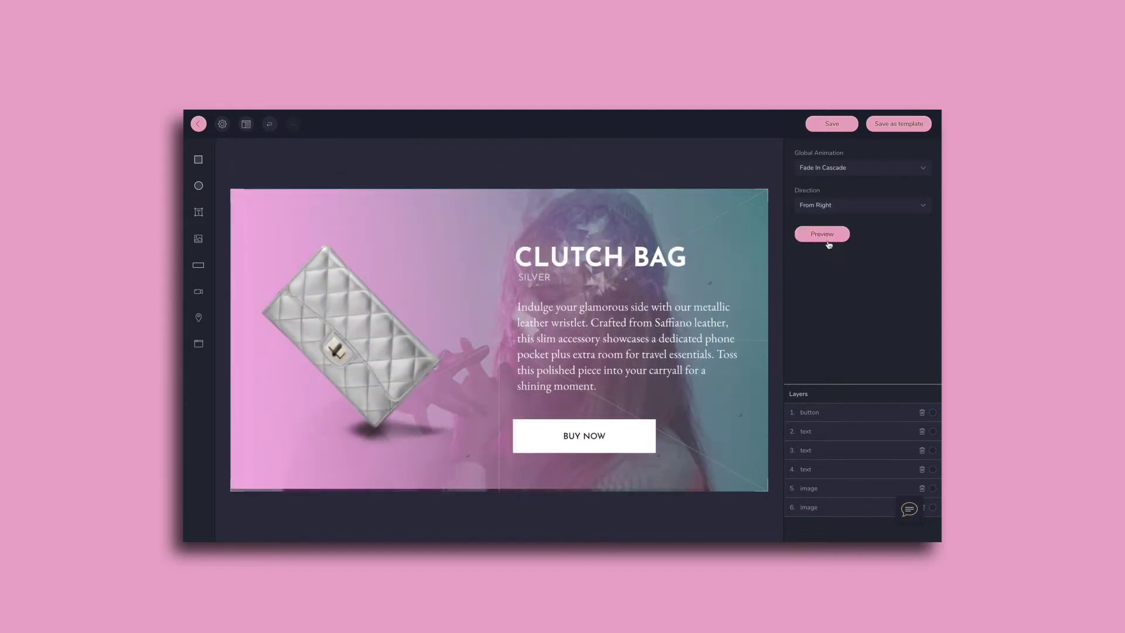
click(828, 239)
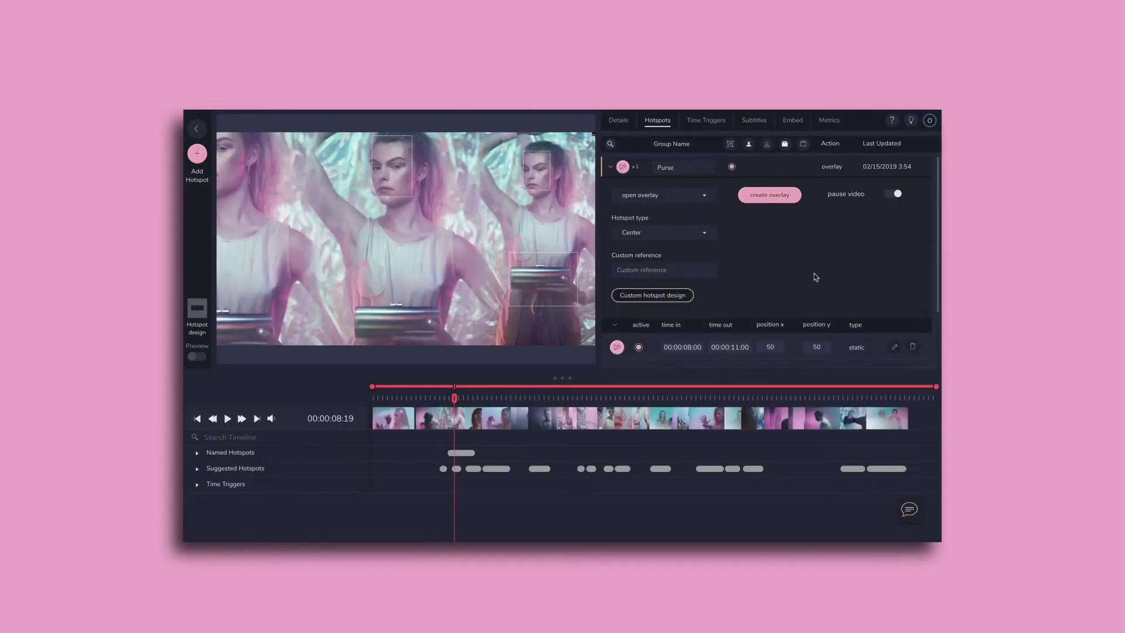
Create an overlay for the Purse hotspot and apply the standard Pop n' Shop template to it
click(770, 195)
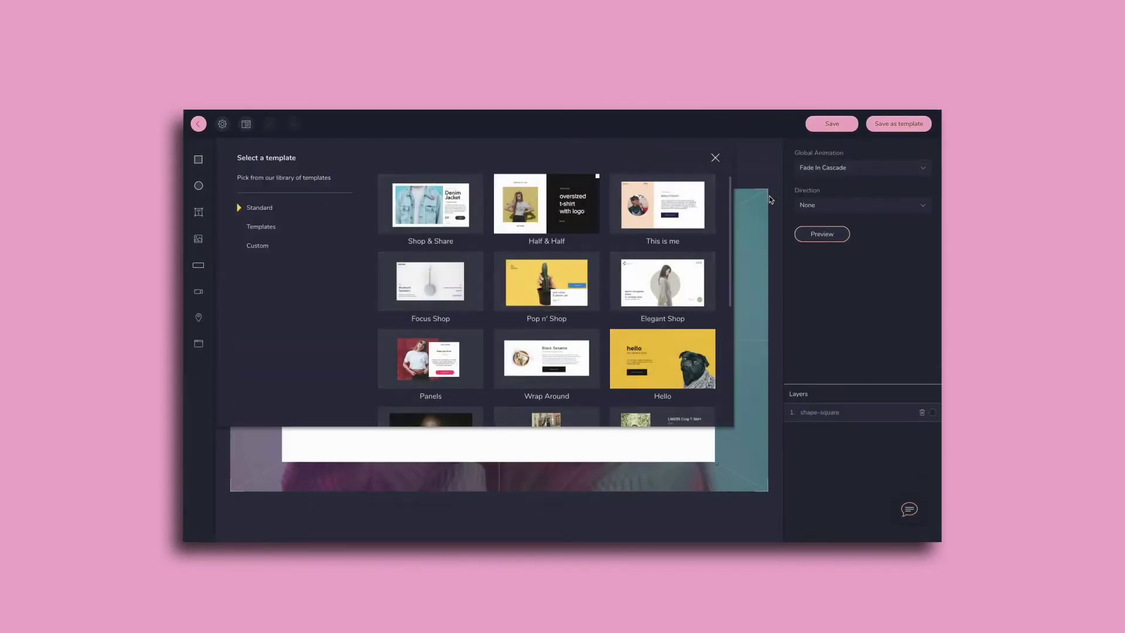
scroll(582, 279, down, 4)
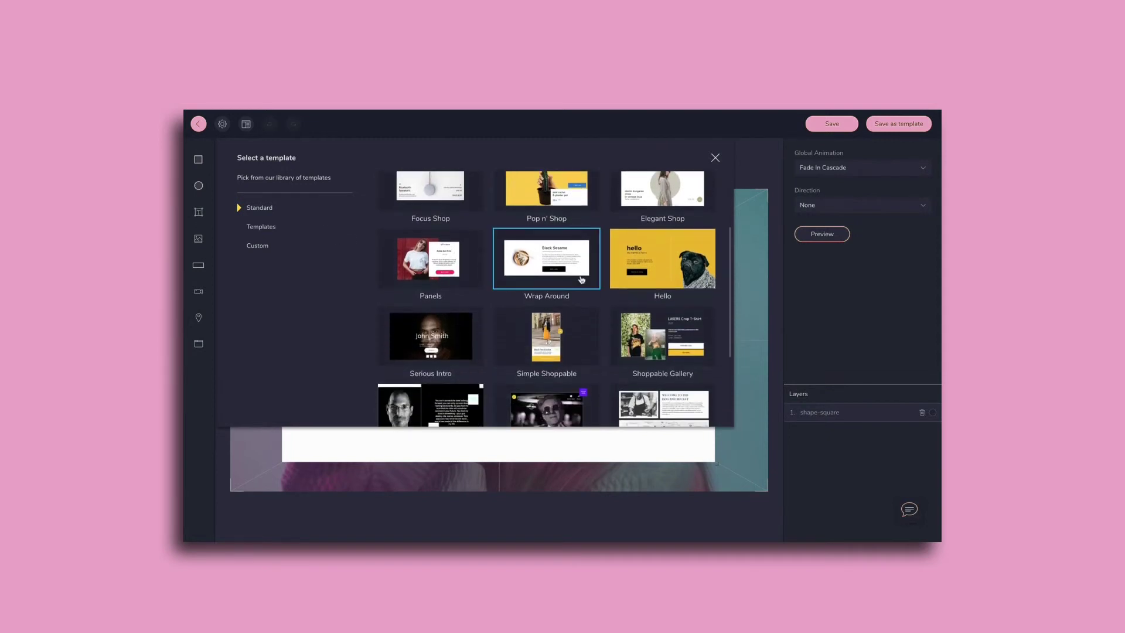
scroll(582, 280, up, 4)
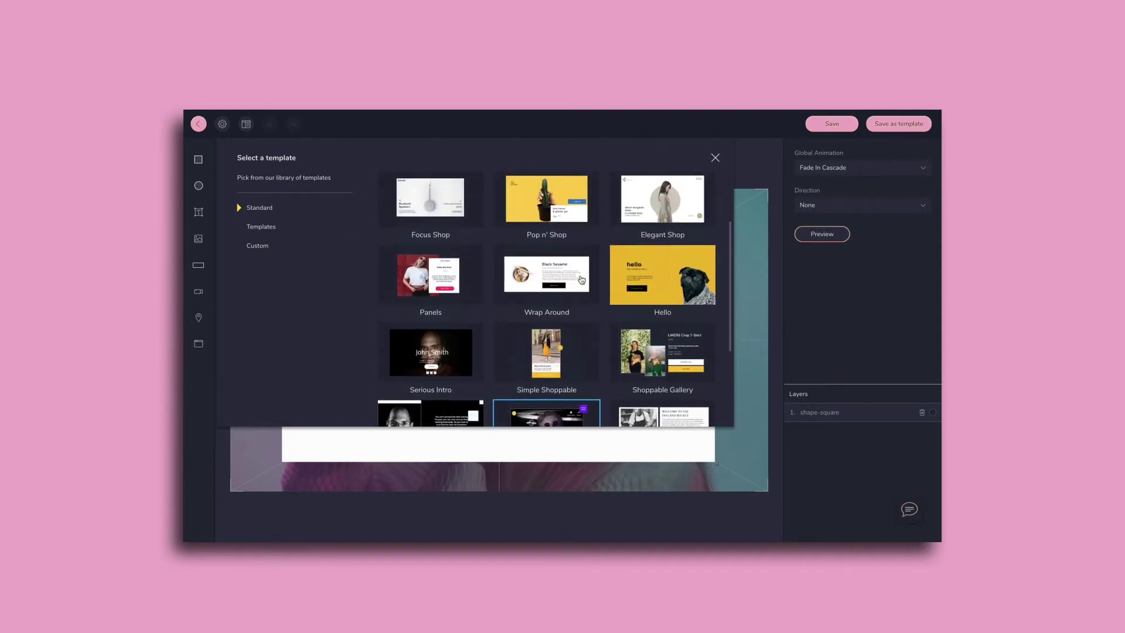
click(568, 278)
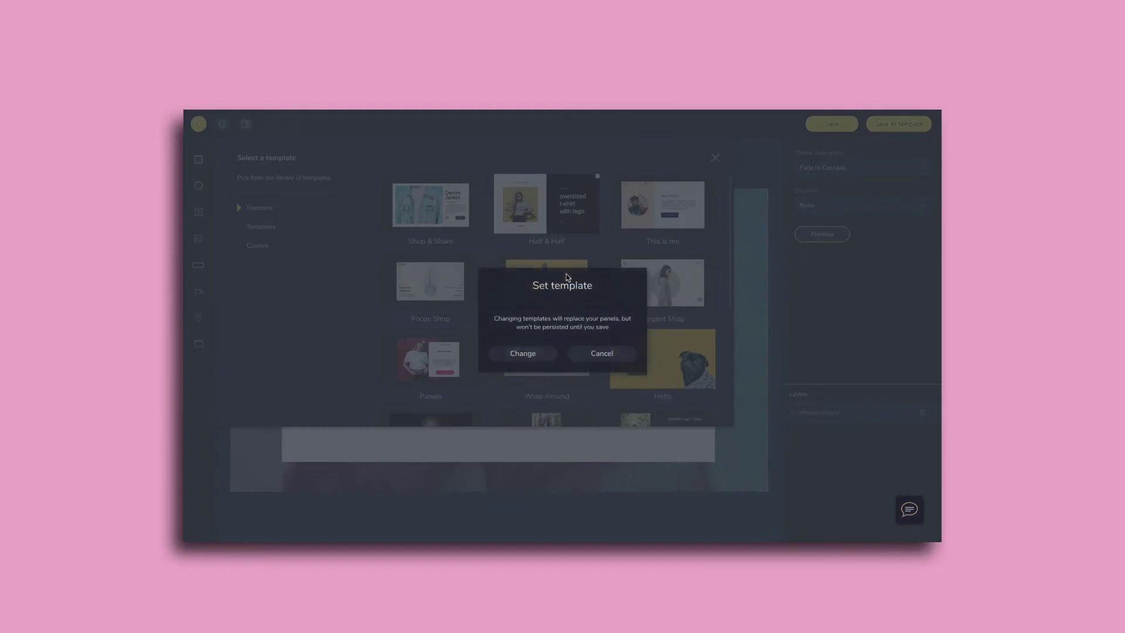
click(523, 356)
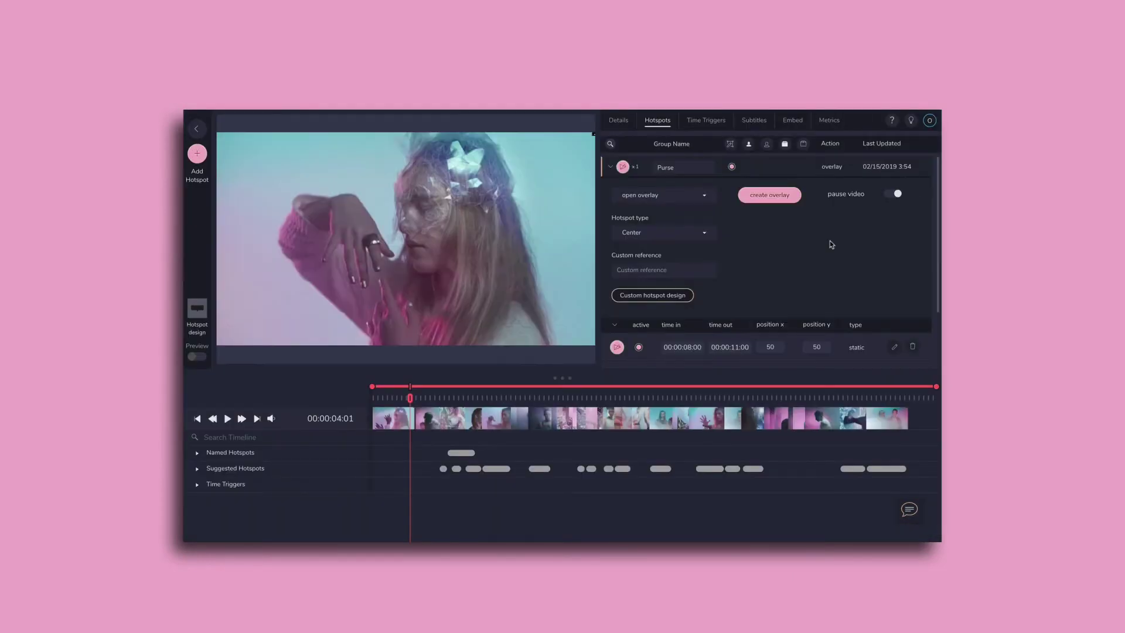
Create a Jump Point time trigger, move its in point and out point further into the video, and save it
click(707, 120)
click(908, 144)
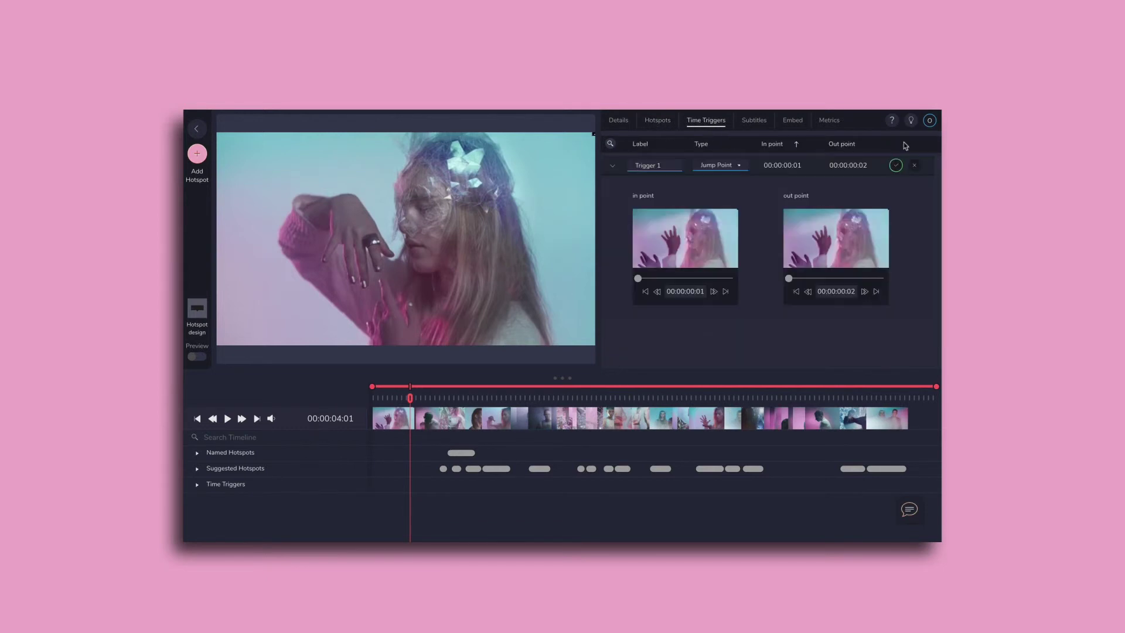
drag(639, 279, 644, 279)
drag(789, 278, 838, 282)
click(896, 165)
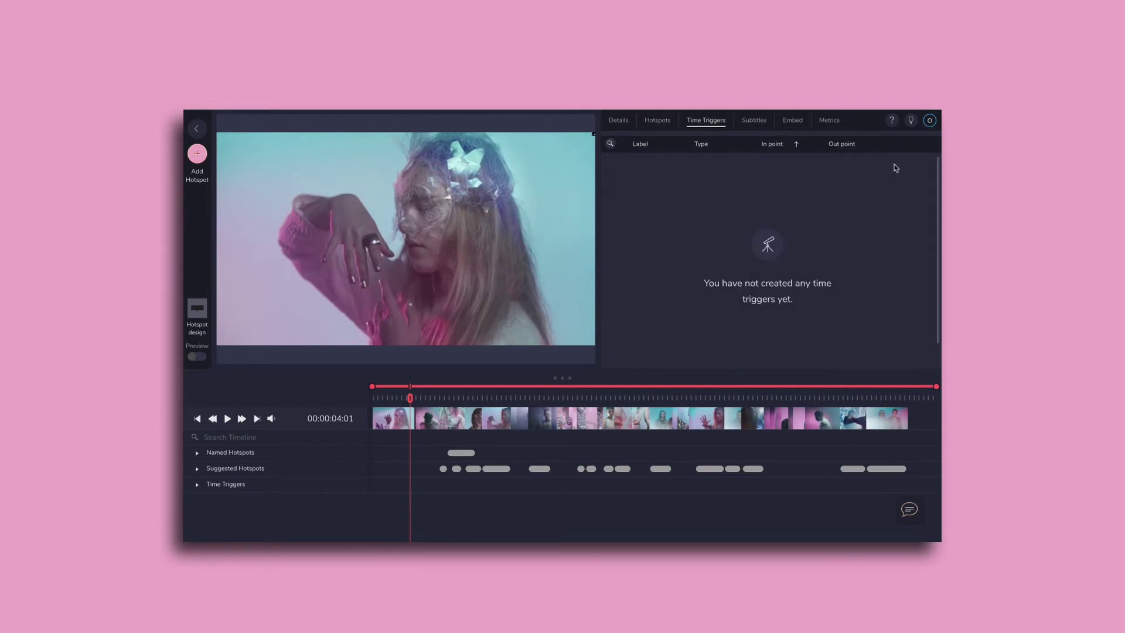
Preview the interactive video from its beginning to check the jump point, and end the preview
drag(410, 399, 363, 400)
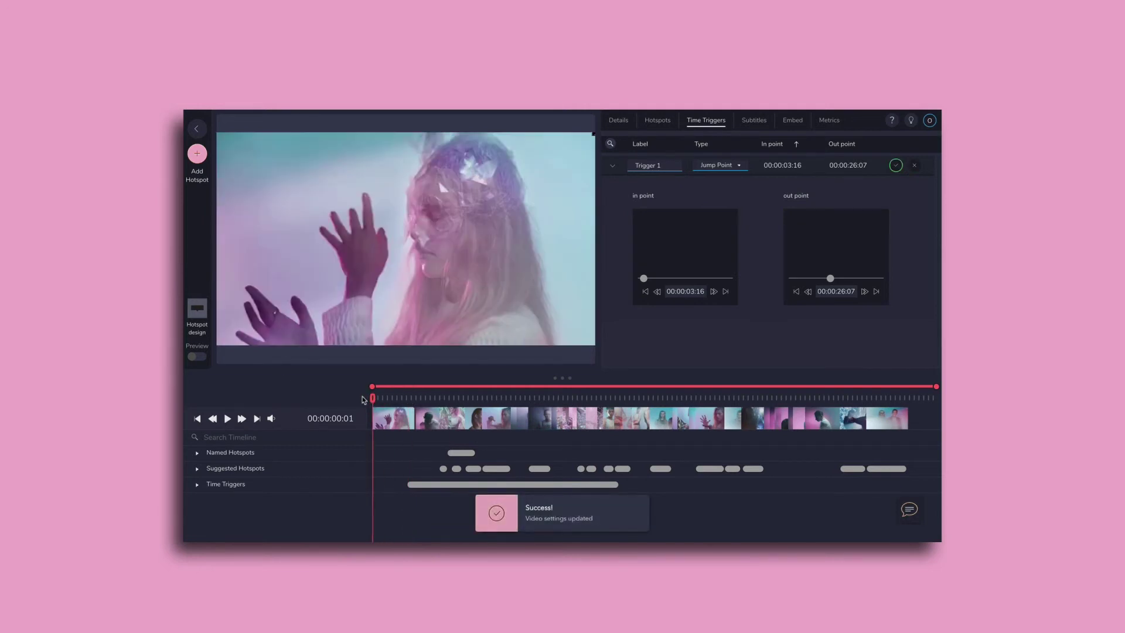
click(196, 356)
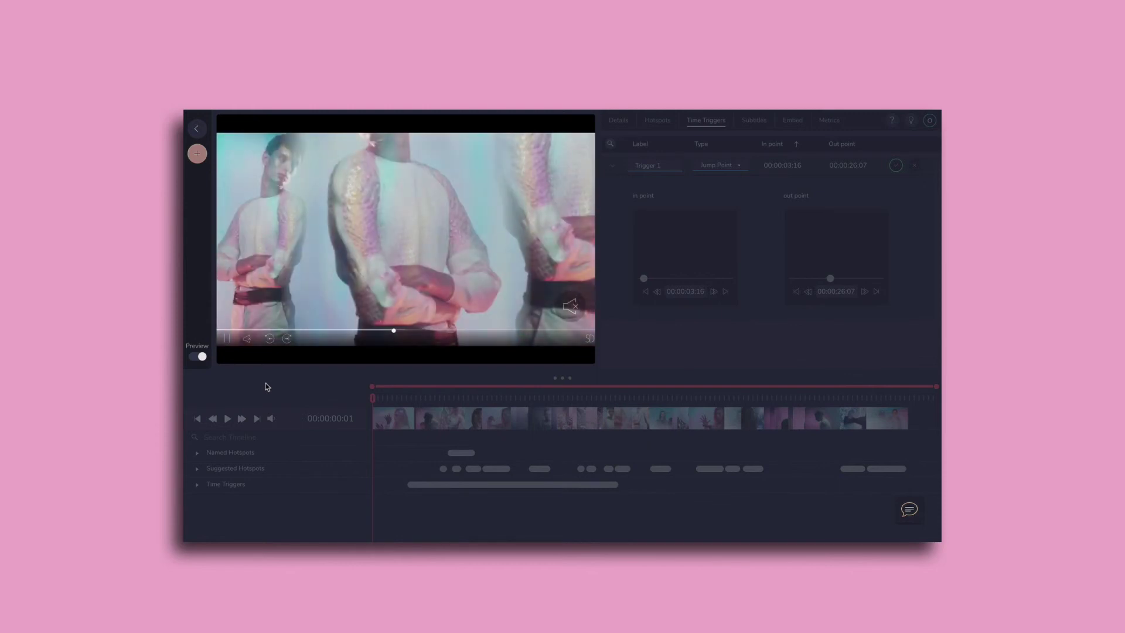
click(265, 386)
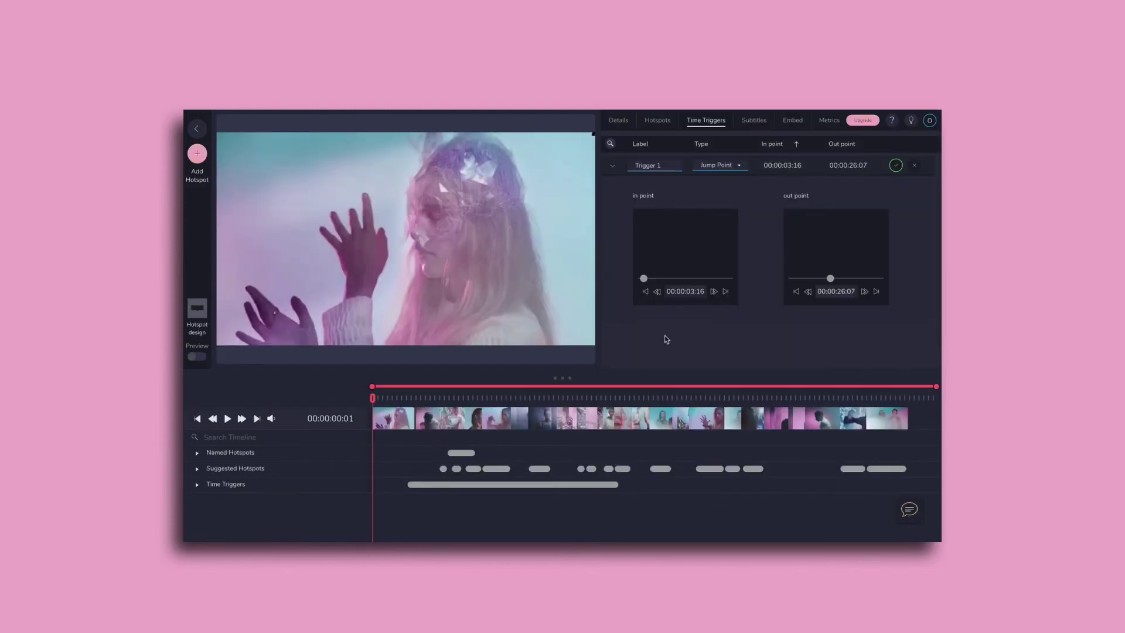
Try the embed options Loop Continuously, Disable Auto-play, Hide share buttons, Hide video controls, Fixed Dimensions and Show subtitles, switching each back off
click(791, 127)
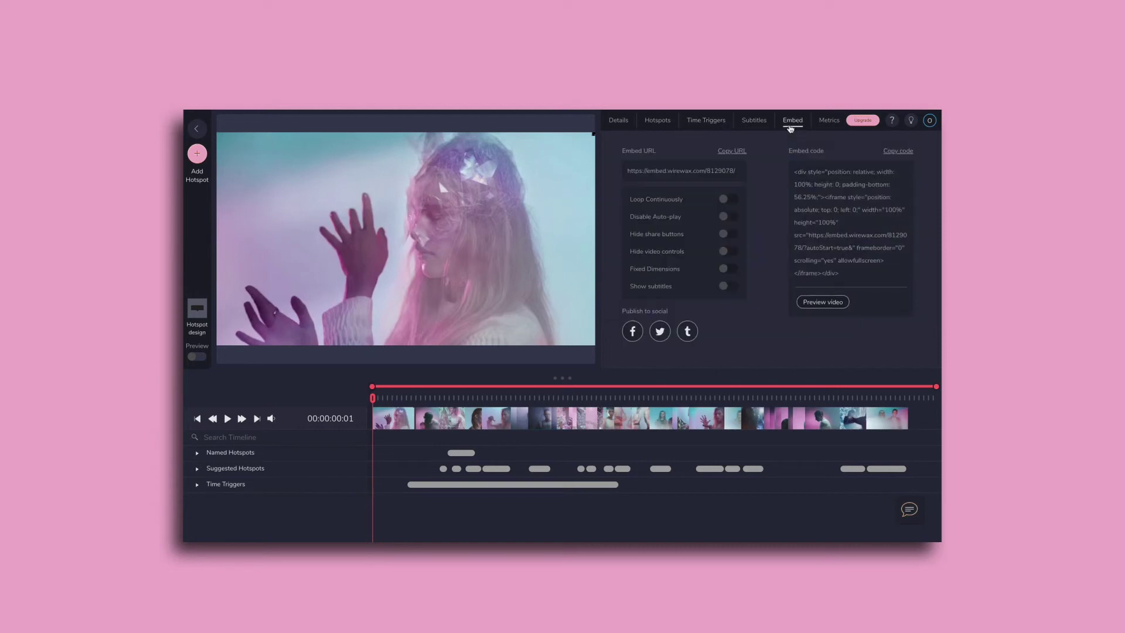
click(725, 200)
click(726, 218)
click(726, 219)
click(729, 234)
click(729, 234)
click(730, 252)
click(731, 252)
click(729, 268)
click(729, 269)
click(729, 285)
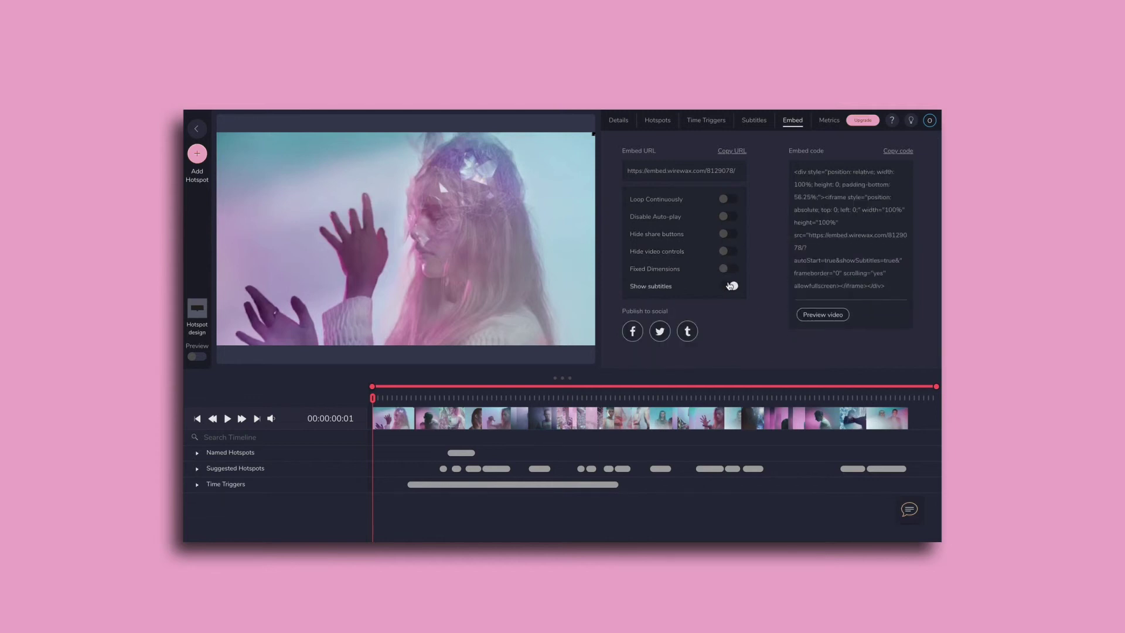
click(729, 286)
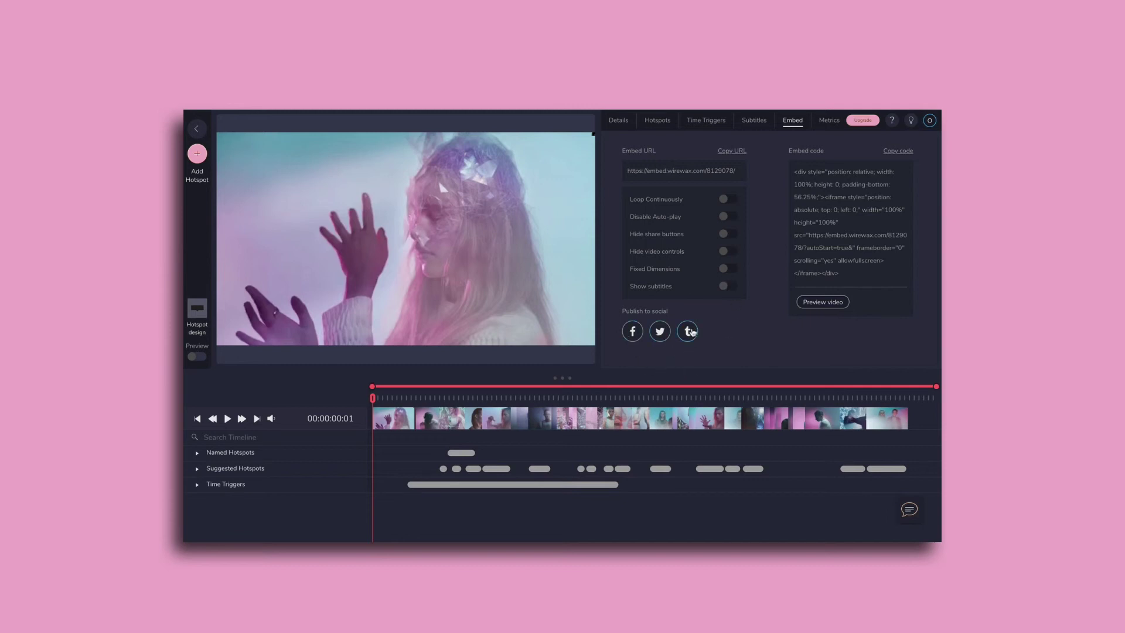
Copy the video's embed code to the clipboard with all embed options switched off
click(889, 154)
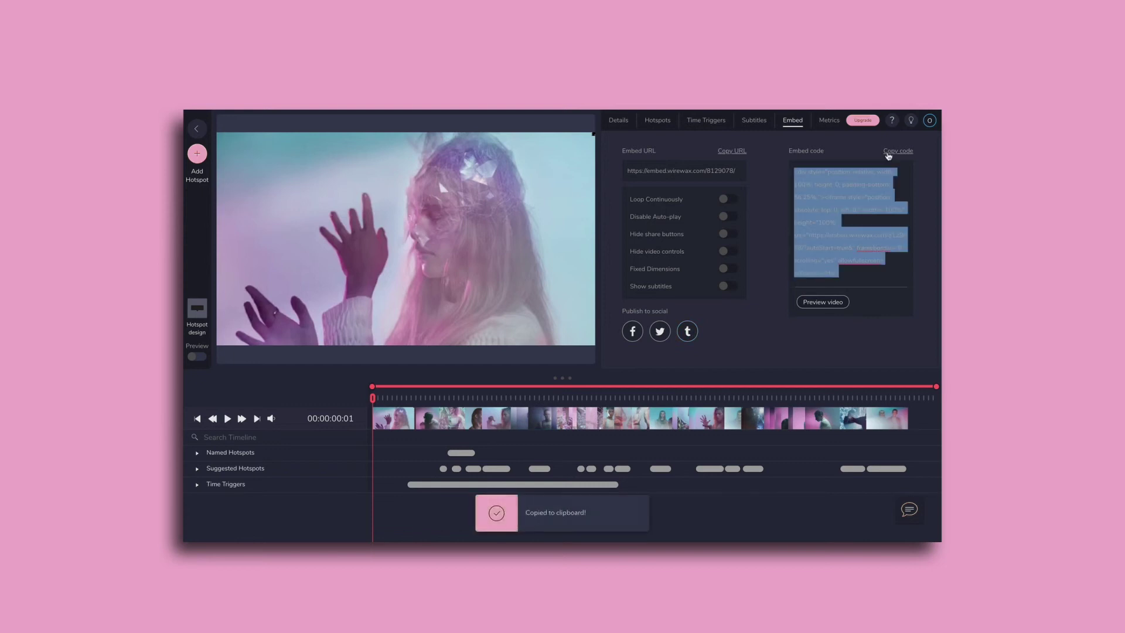
Open the video's all-time headline metrics and download them
click(832, 121)
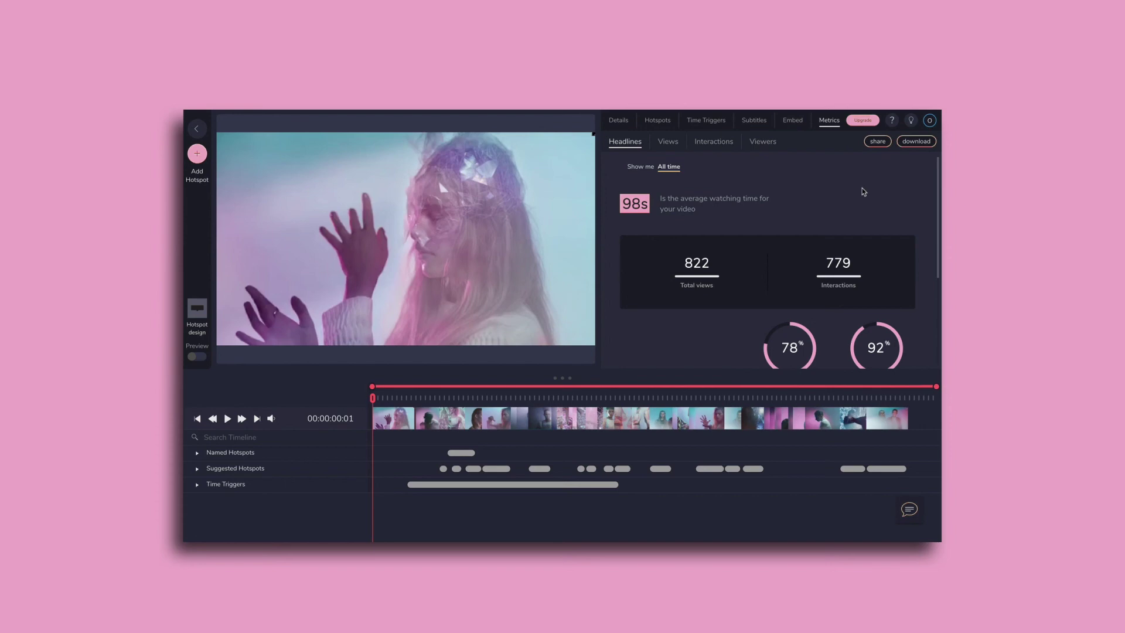
click(924, 141)
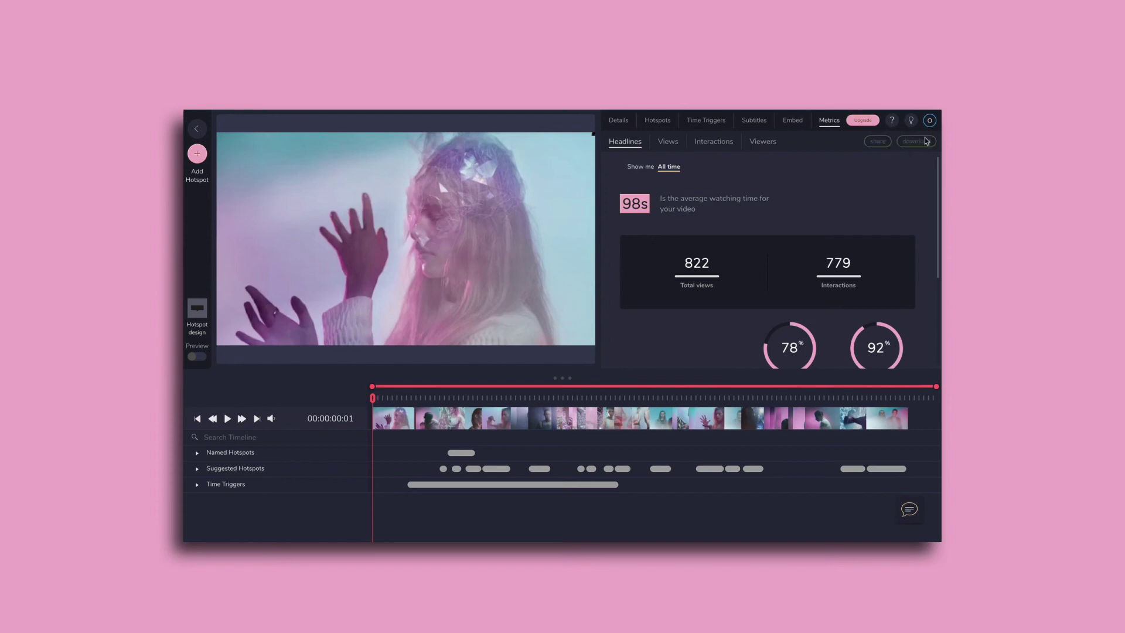